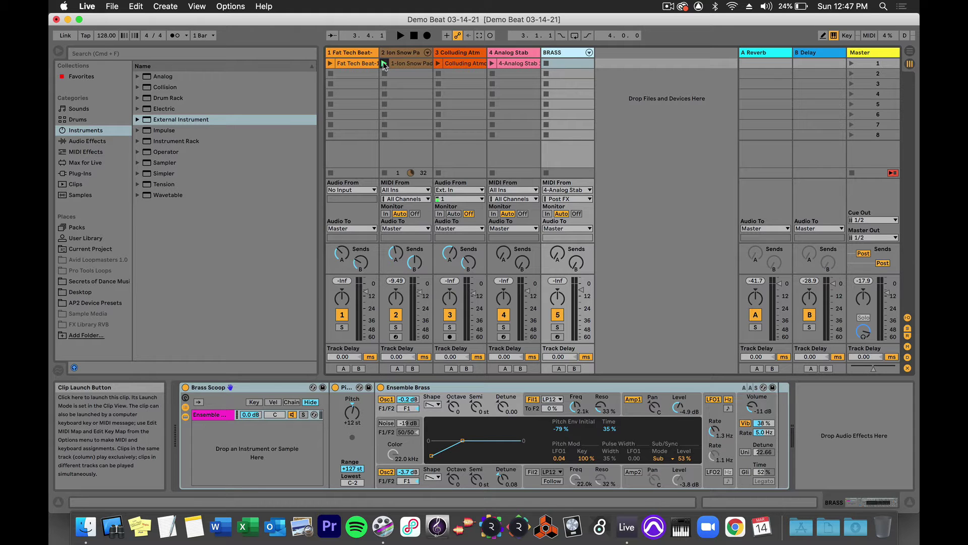
# - Play the Ion Snow Pad clip, examine the devices on its track, and stop playback
pyautogui.click(384, 63)
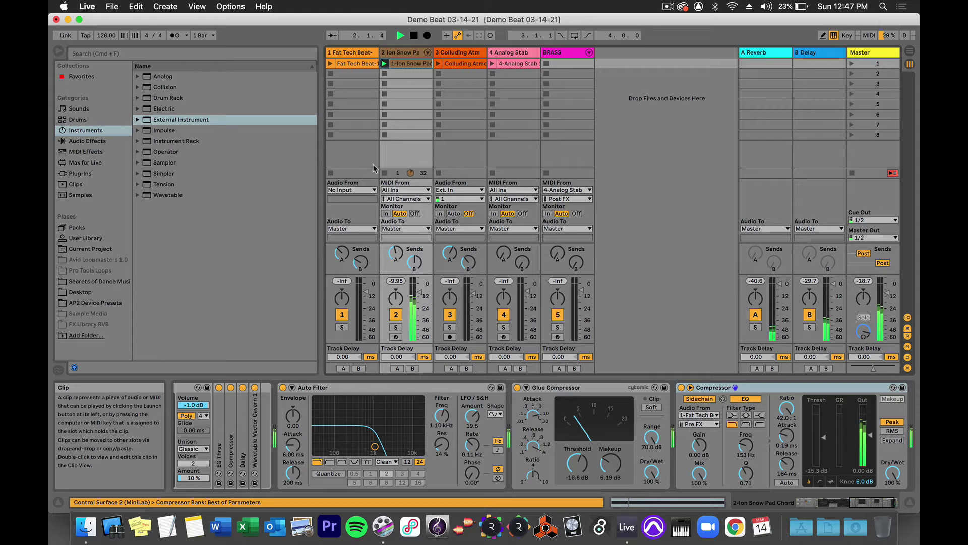
pyautogui.hscroll(-3, 425, 436)
pyautogui.hscroll(-10, 425, 437)
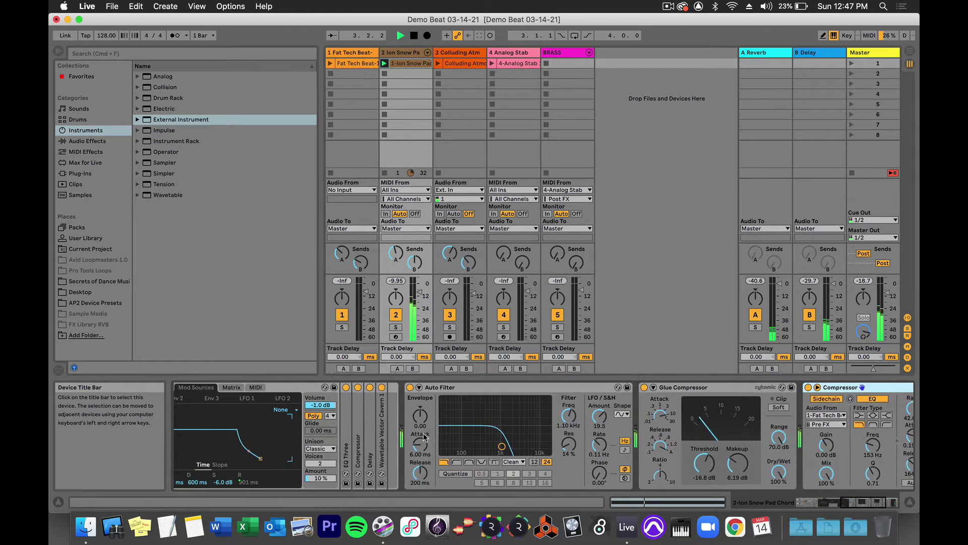
pyautogui.hscroll(-6, 423, 437)
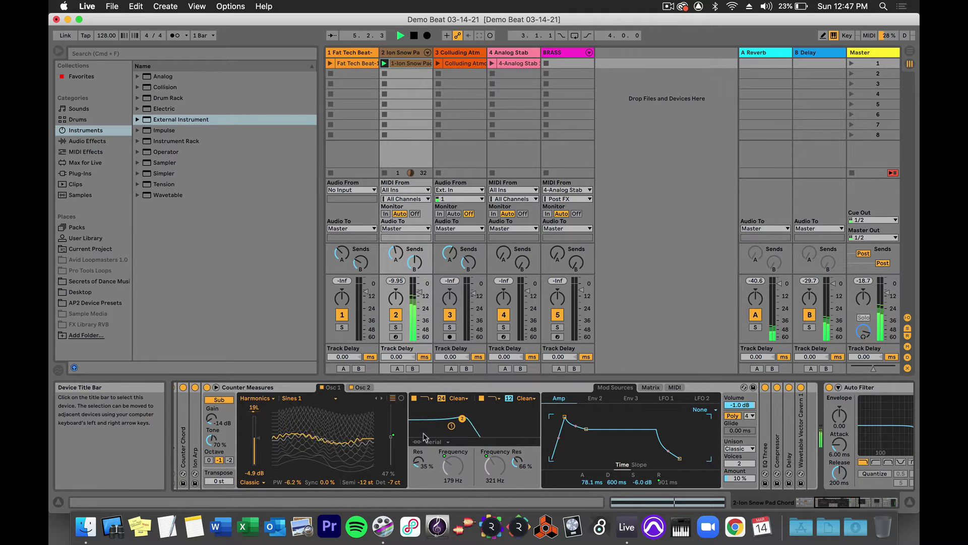
pyautogui.press('space')
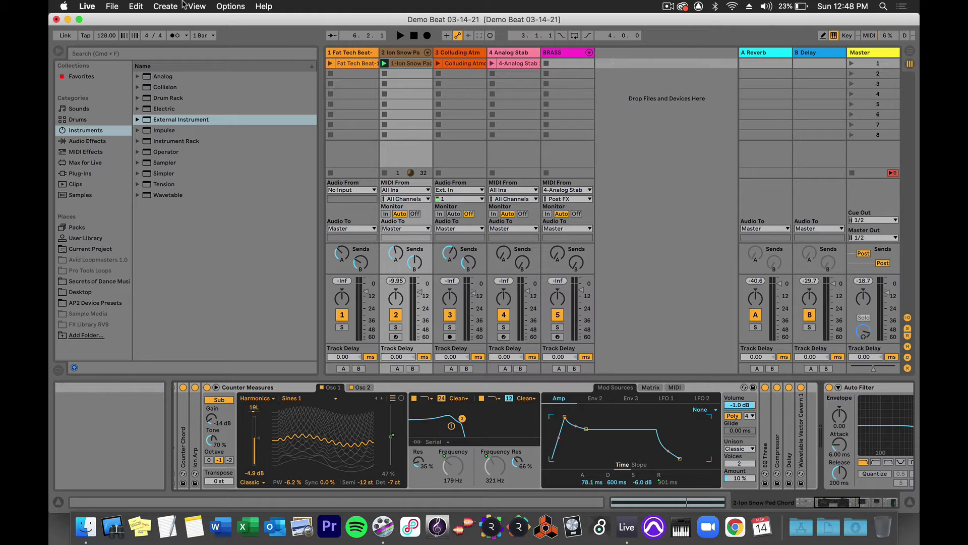
# - Insert an audio track after the Ion Snow Pad track and set its audio input to 2-Ion Snow Pad Chord
pyautogui.click(167, 6)
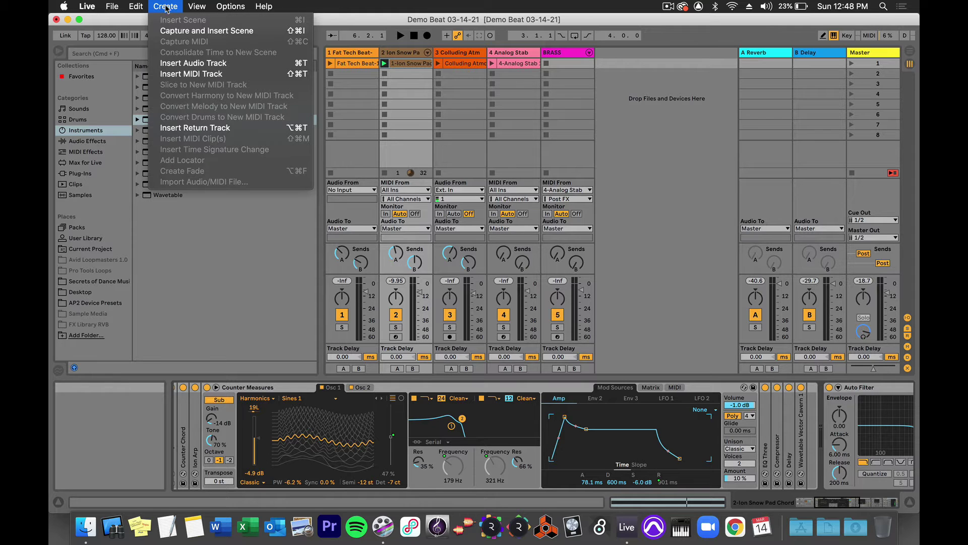
pyautogui.click(177, 63)
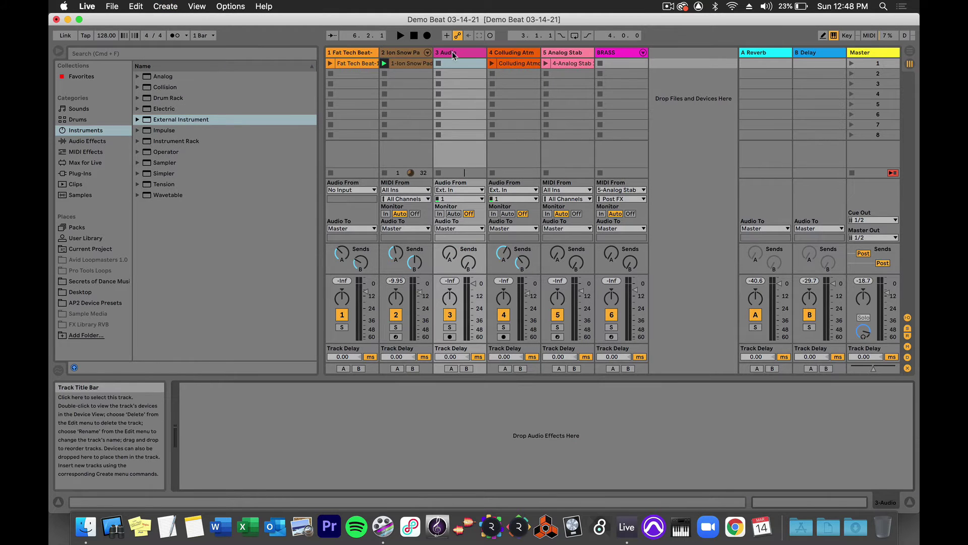
pyautogui.click(455, 189)
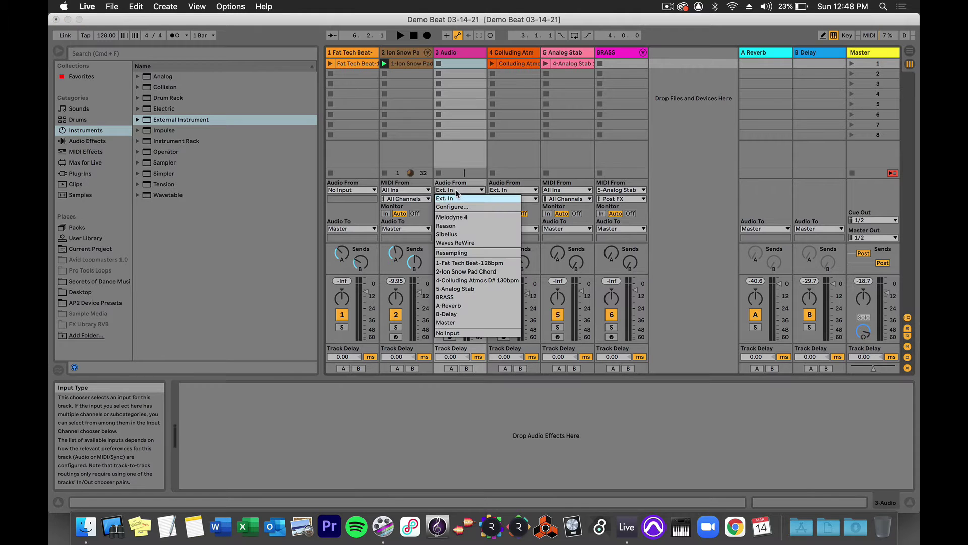
pyautogui.click(499, 274)
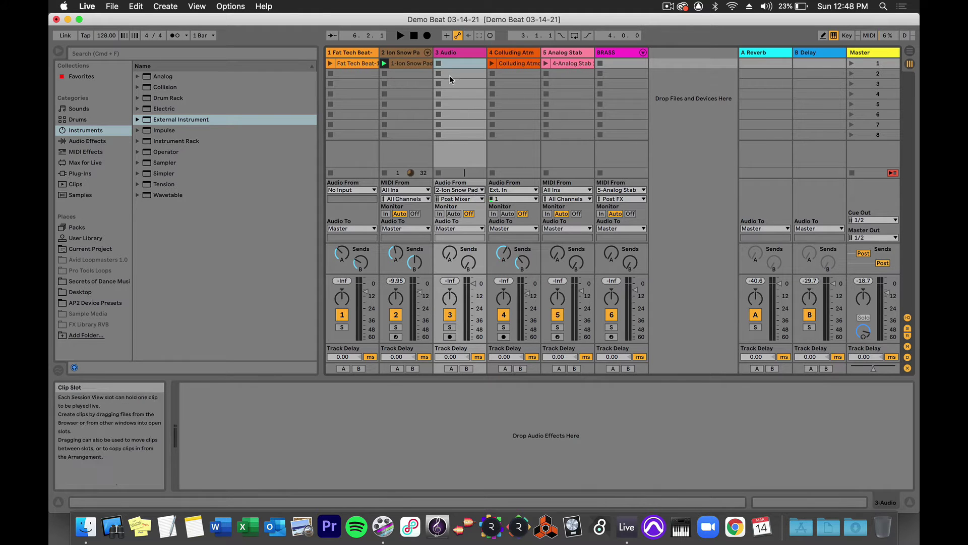
# - Arm the new audio track for recording and set its monitoring to Auto
pyautogui.click(450, 336)
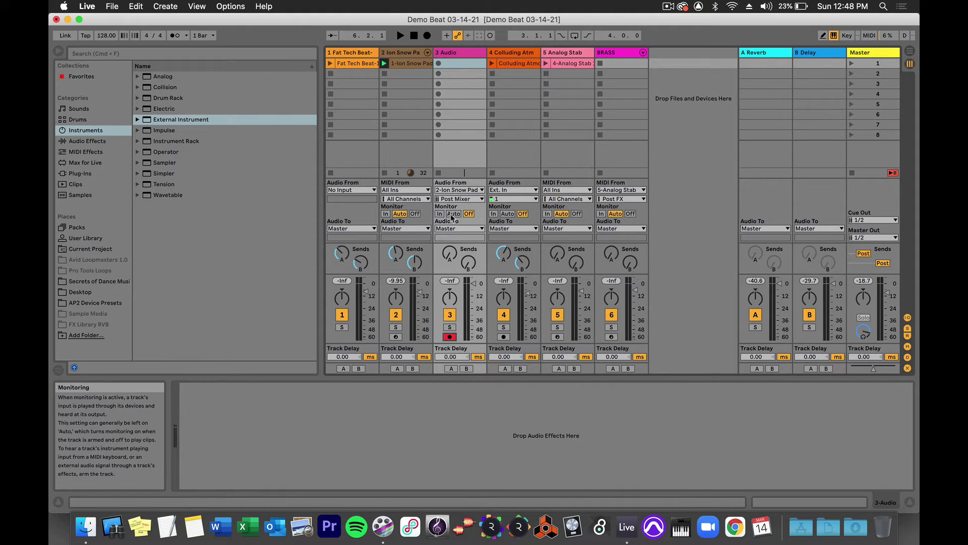
pyautogui.click(451, 215)
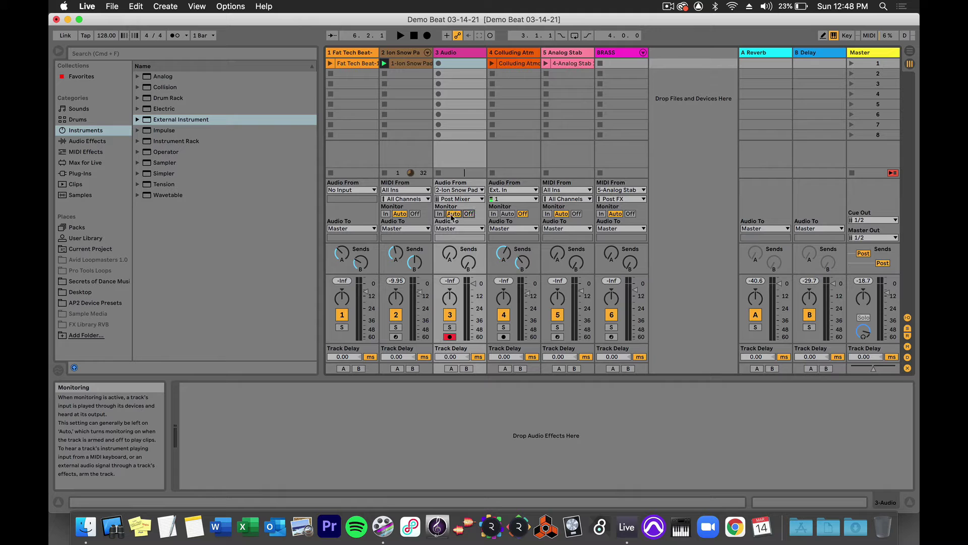
# - Rename the new audio track as Ion Pad Print
pyautogui.click(452, 53)
pyautogui.press('super+r')
pyautogui.write('I')
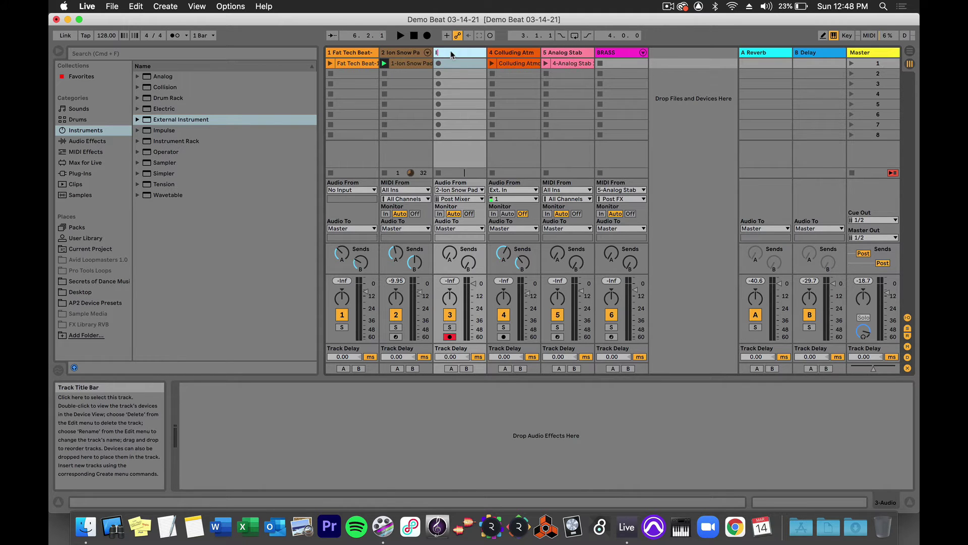
pyautogui.write('on Pad Print')
pyautogui.press('Return')
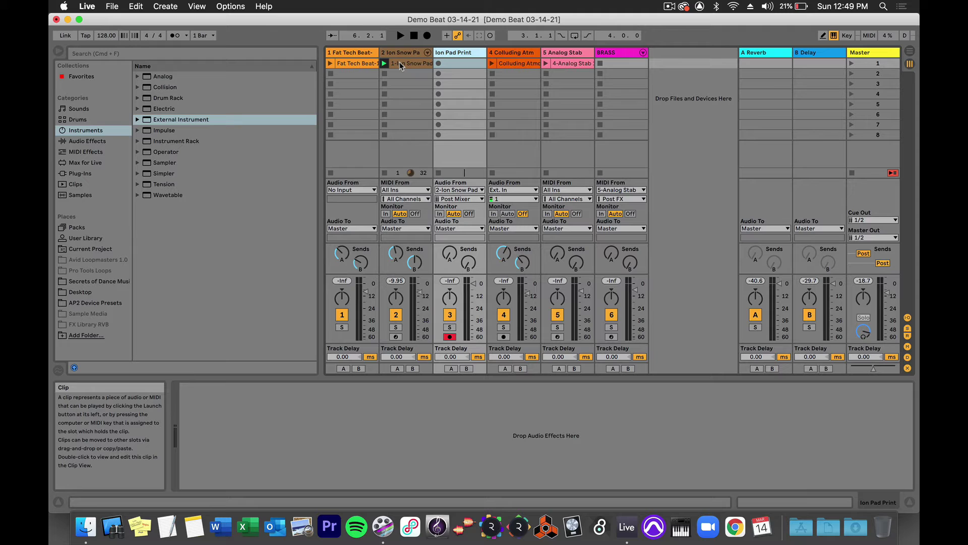
# - Record the pad's output into the first slot of Ion Pad Print and compare the recorded clip with the MIDI clip
pyautogui.click(439, 64)
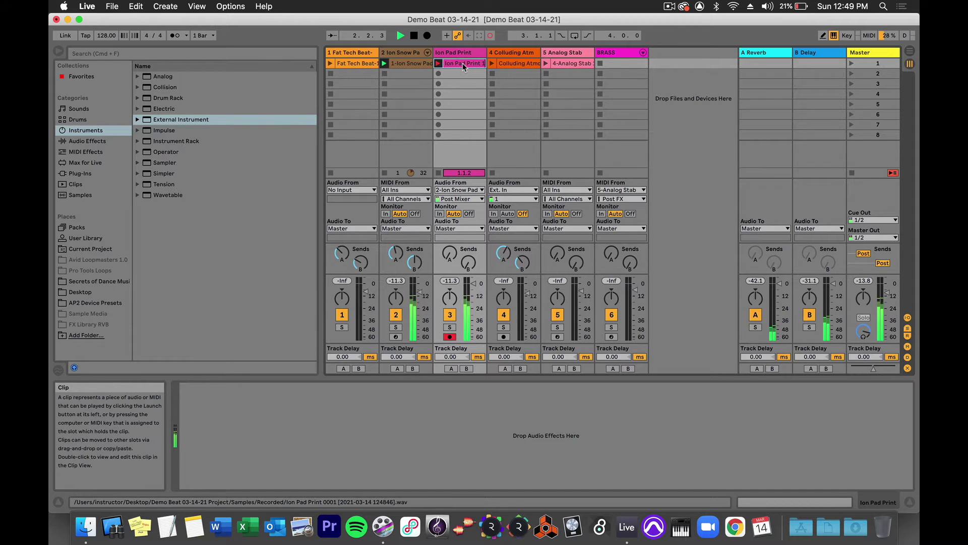
pyautogui.click(462, 63)
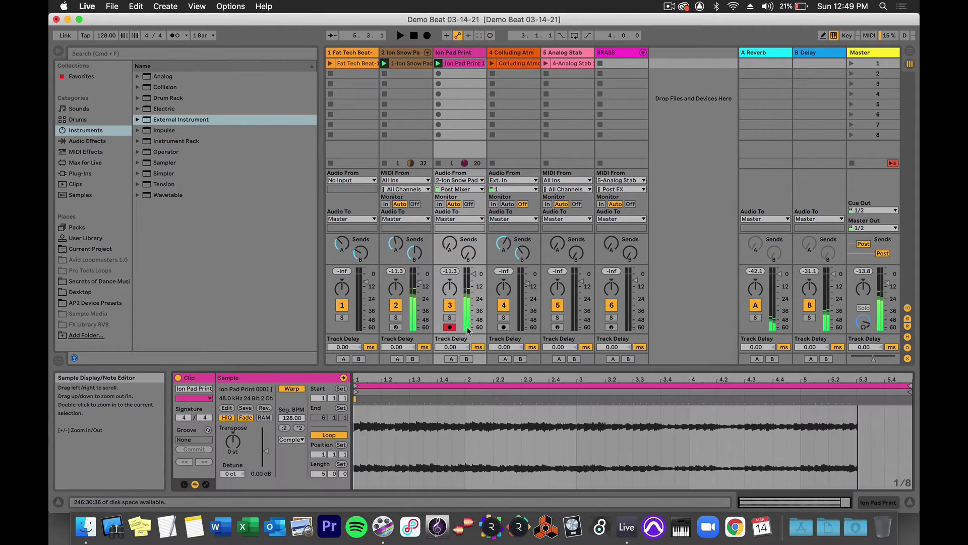
pyautogui.hotkey('shift', 'F9')
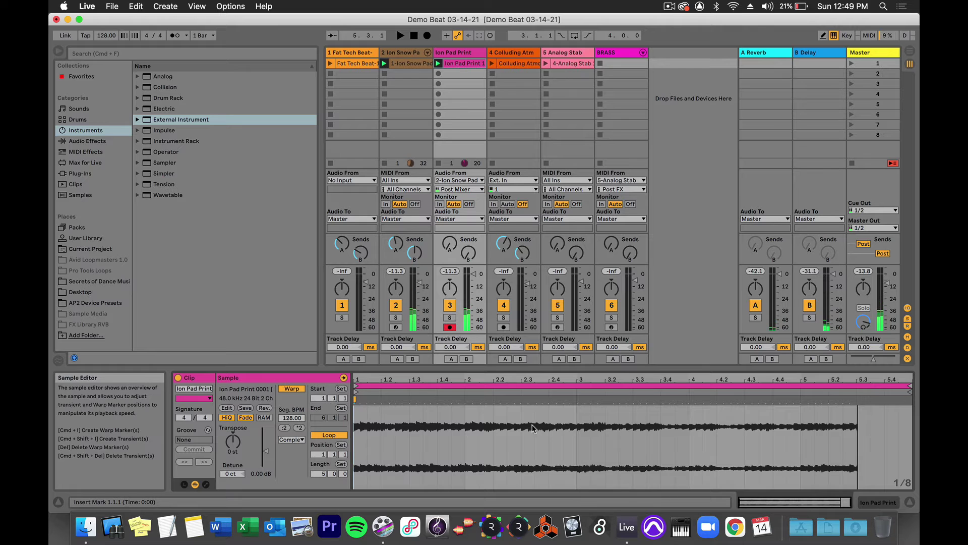
pyautogui.click(399, 64)
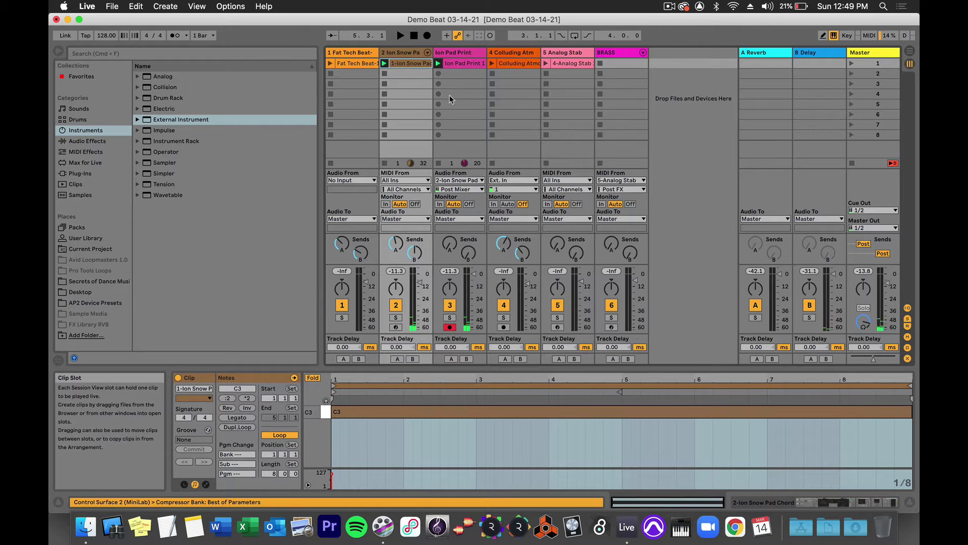
pyautogui.click(462, 64)
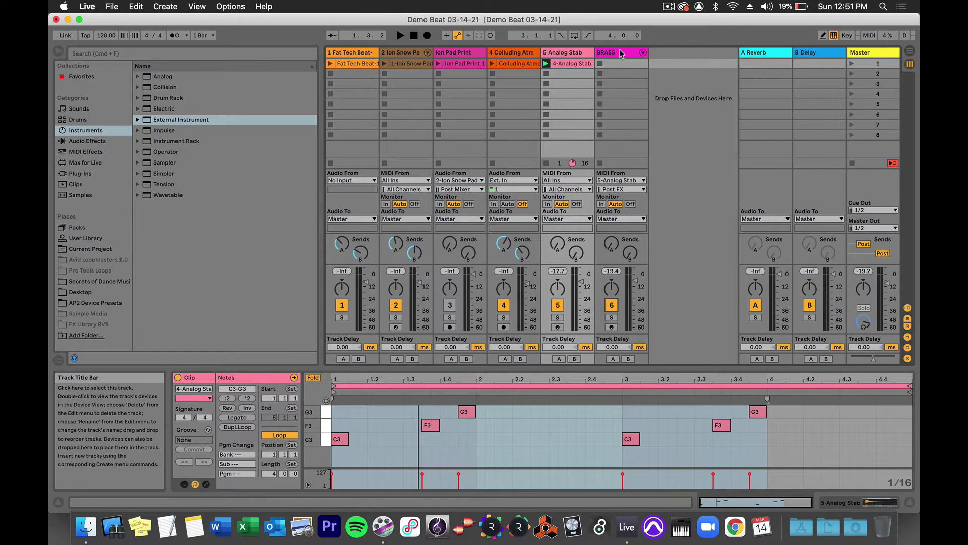
# - Play the Analog Stab clip and examine the devices on the BRASS and Analog Stab tracks
pyautogui.click(546, 64)
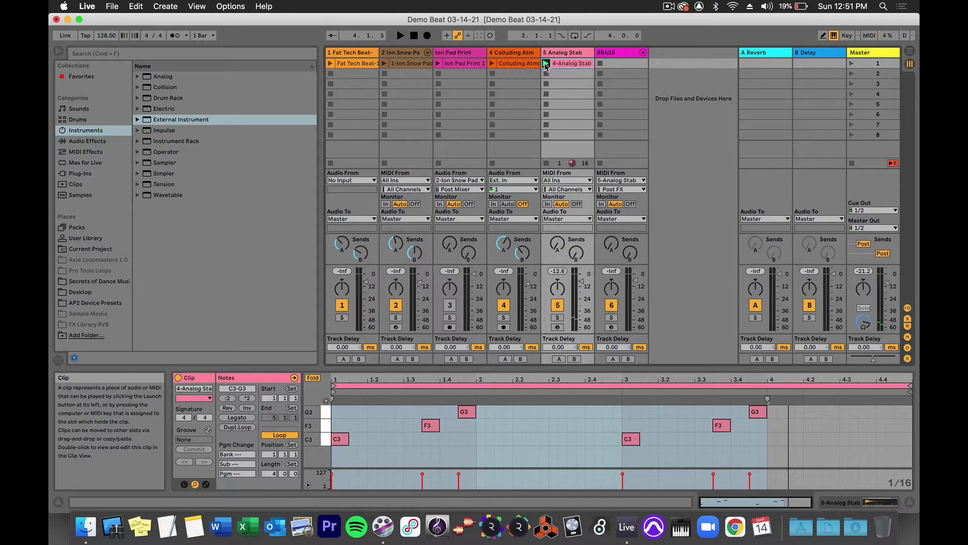
pyautogui.click(609, 53)
pyautogui.doubleClick(609, 53)
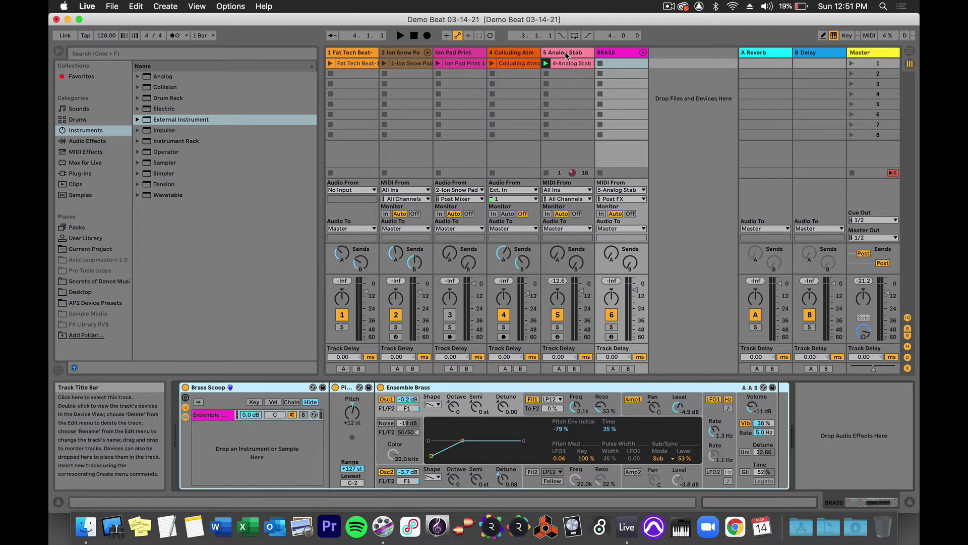
pyautogui.click(565, 65)
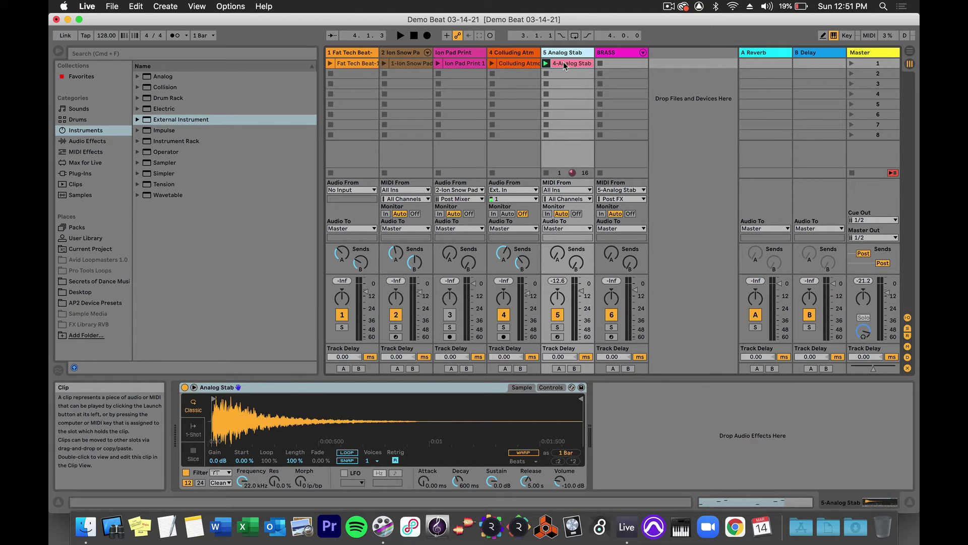
# - Copy the Analog Stab clip into the first slot of the BRASS track and delete the copy
pyautogui.moveTo(564, 61); pyautogui.dragTo(607, 64)
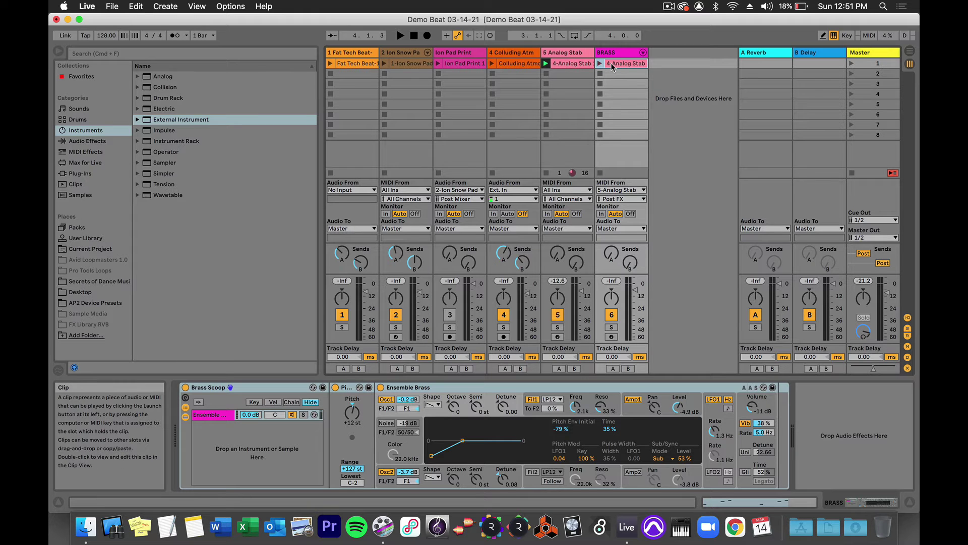
pyautogui.press('Delete')
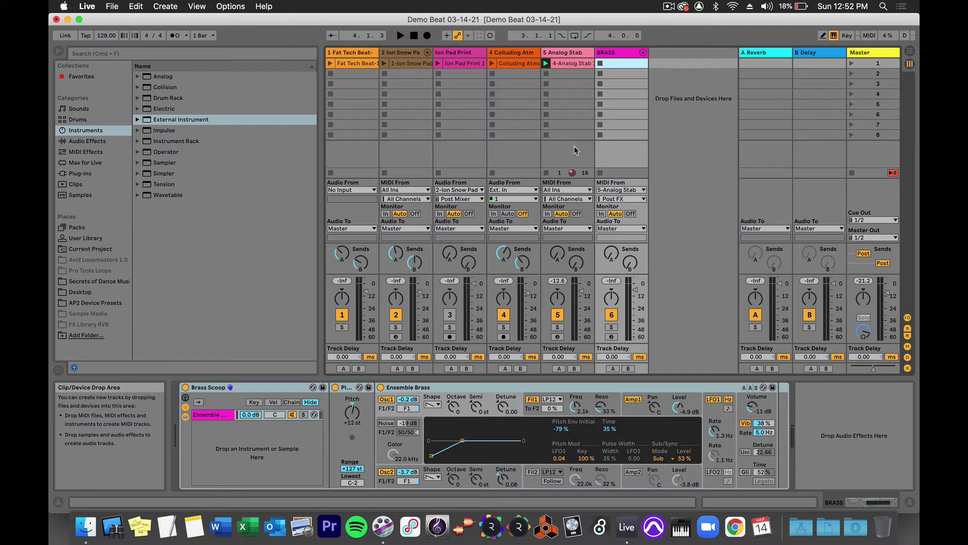
# - Set the BRASS track's MIDI input to 5-Analog Stab with monitoring set to In, and audition the layered sound
pyautogui.click(638, 191)
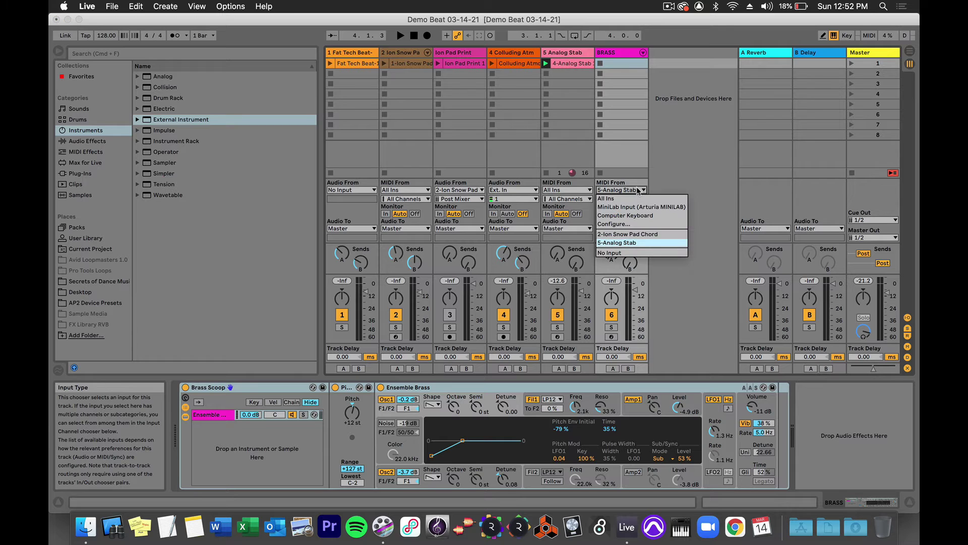
pyautogui.click(620, 243)
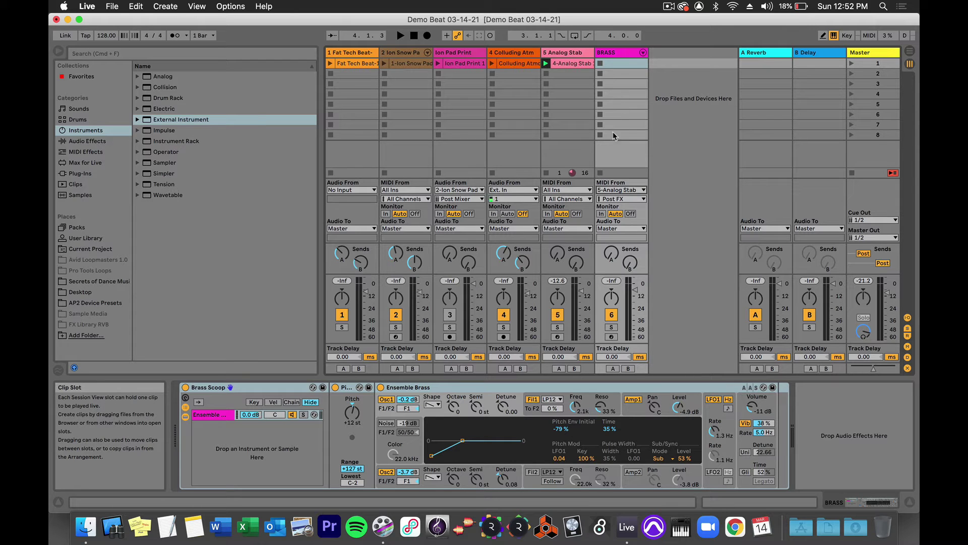
pyautogui.click(611, 337)
pyautogui.click(612, 336)
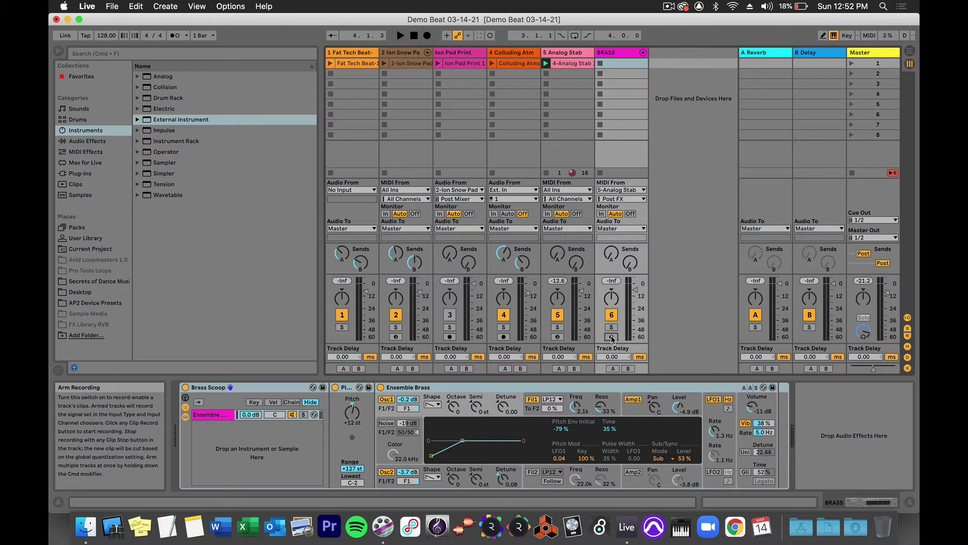
pyautogui.click(601, 213)
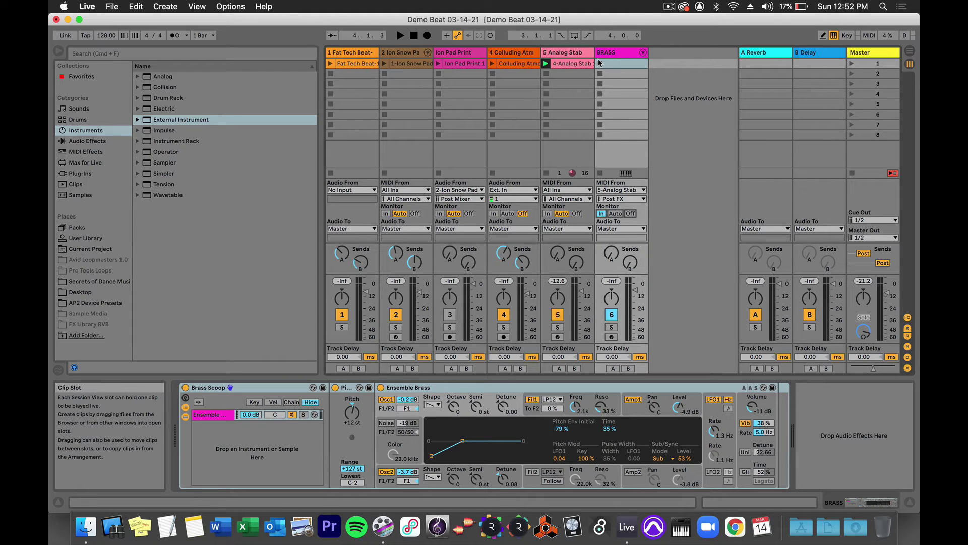
pyautogui.press('space')
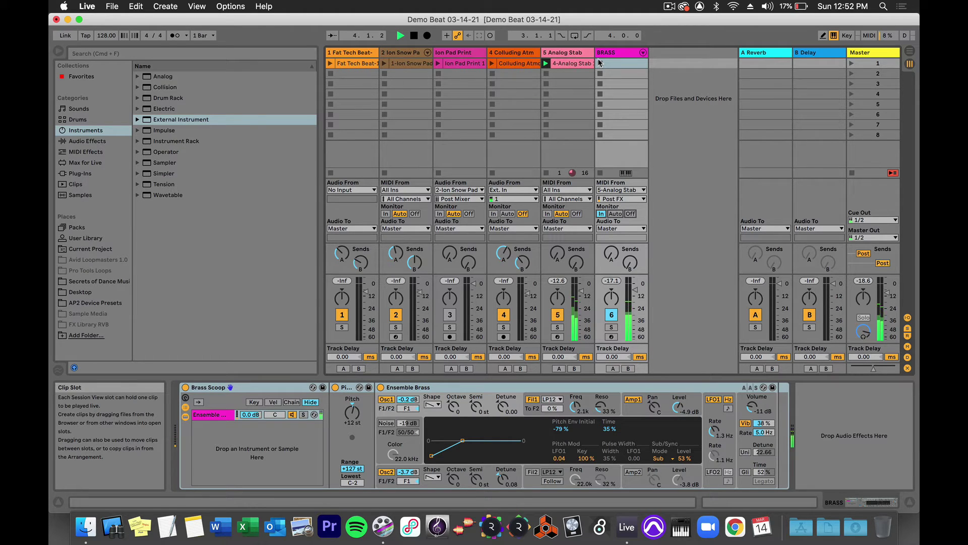
pyautogui.press('space')
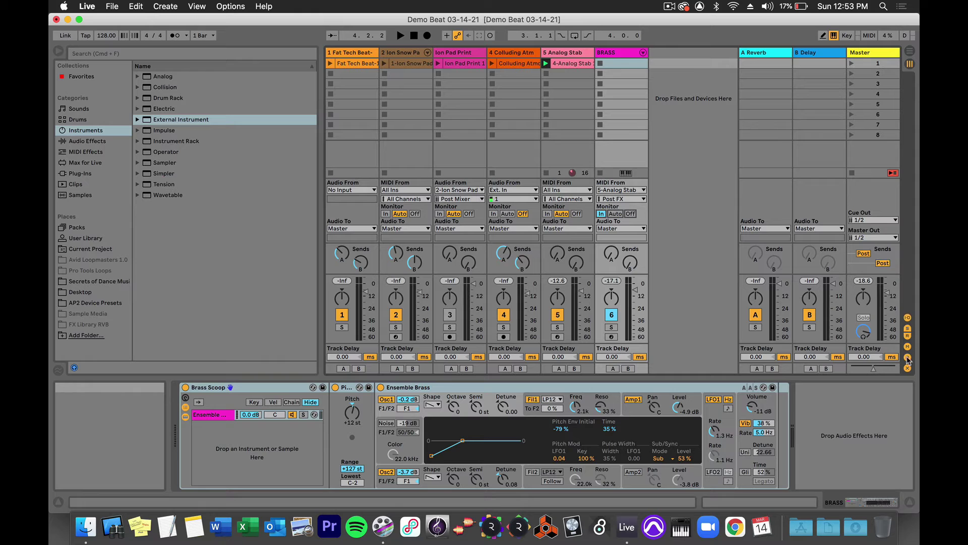
# - Hide and show again the In/Out, Sends, Returns and Mixer sections to see what each contains
pyautogui.click(908, 318)
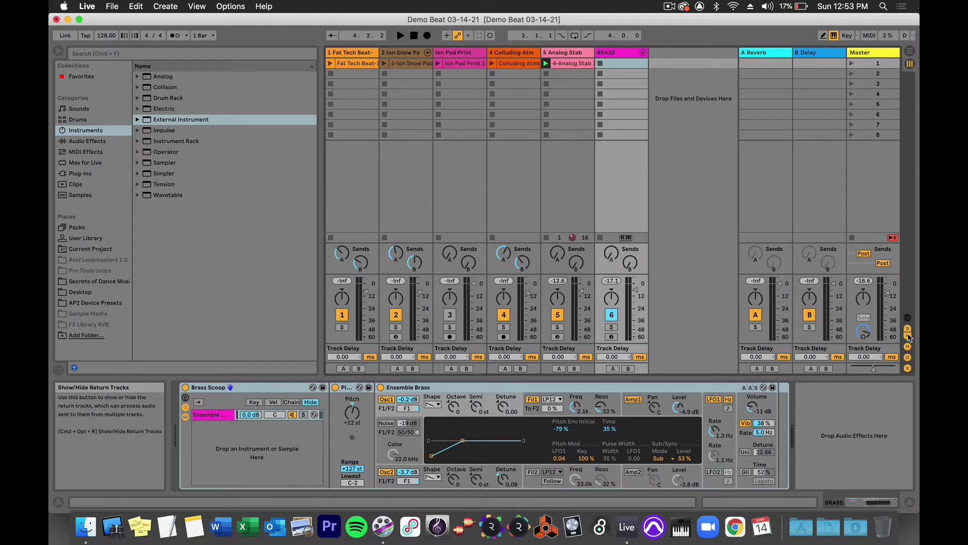
pyautogui.click(907, 320)
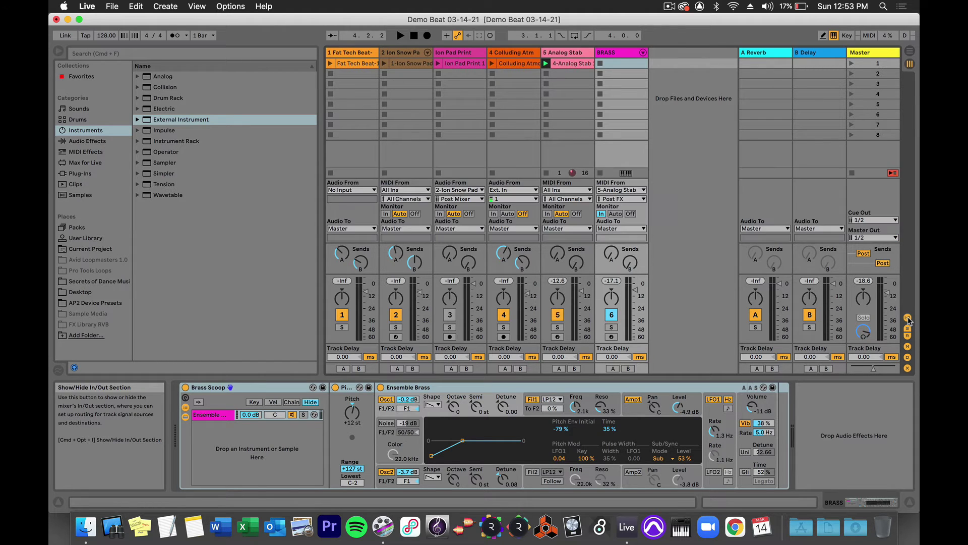
pyautogui.click(907, 329)
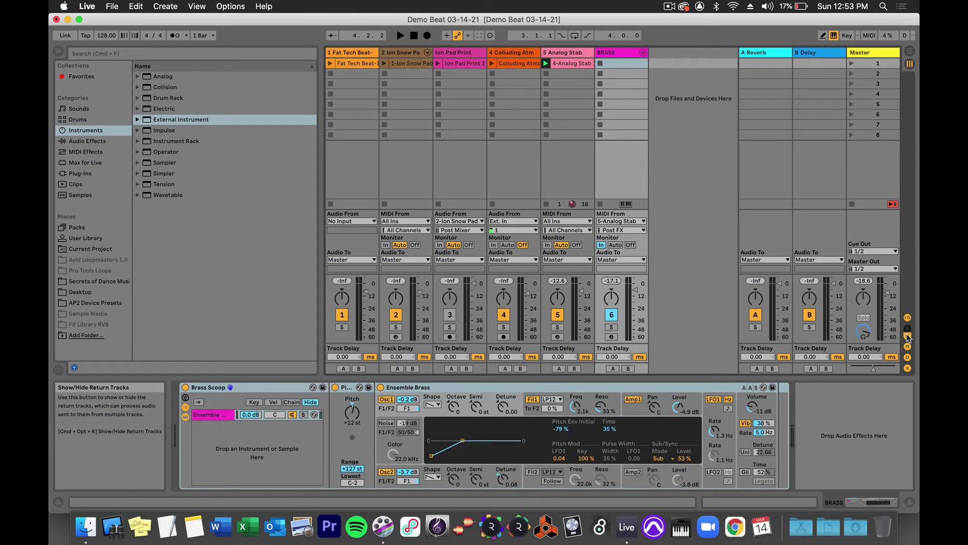
pyautogui.click(908, 337)
pyautogui.click(907, 337)
pyautogui.click(908, 328)
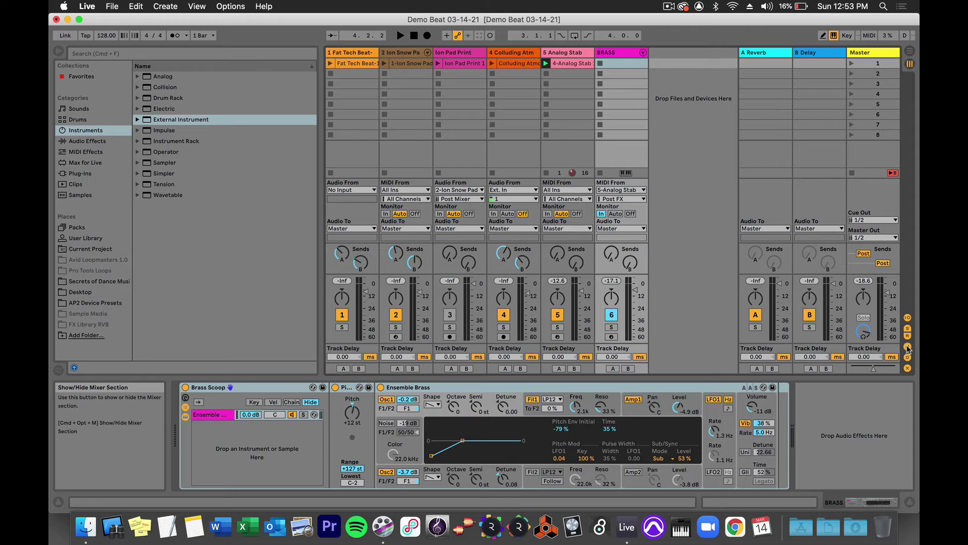
pyautogui.click(907, 347)
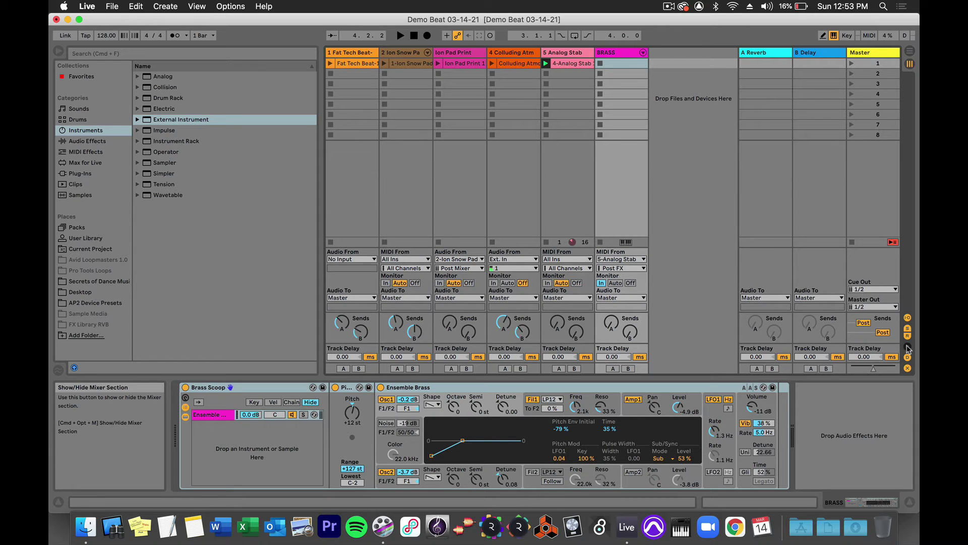
pyautogui.click(908, 347)
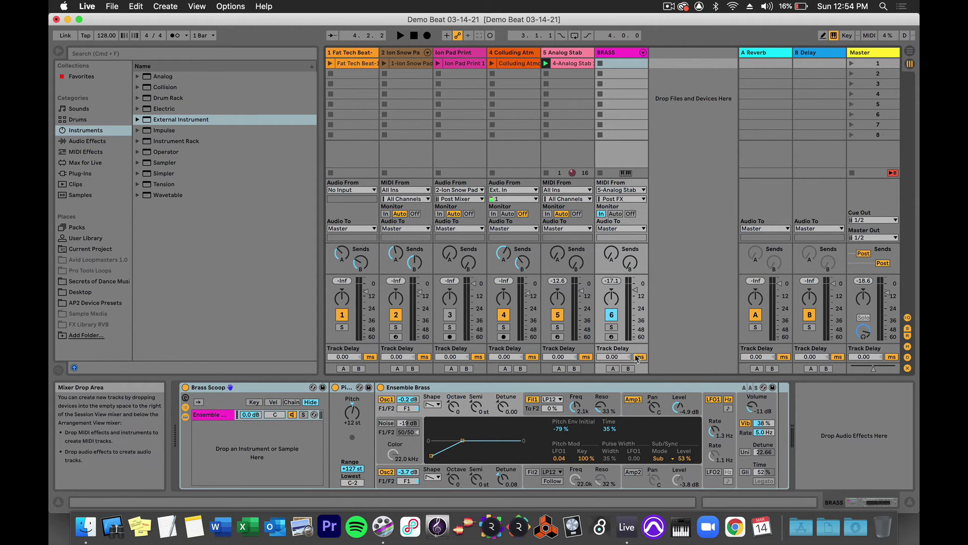
# - Hide the Track Delay section of the mixer
pyautogui.click(908, 357)
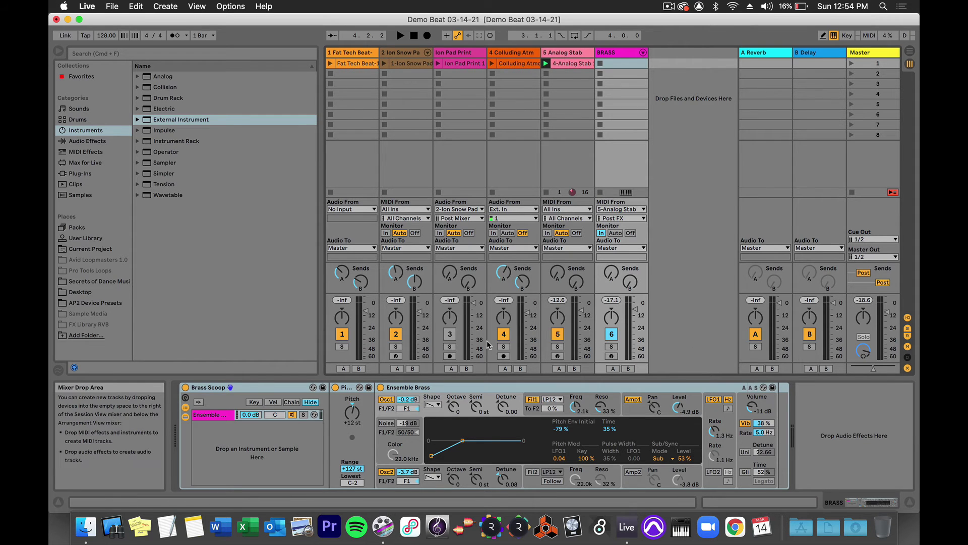
# - Assign tracks 1, 3 and 5 to crossfader side A and tracks 2, 4 and BRASS to side B
pyautogui.click(344, 369)
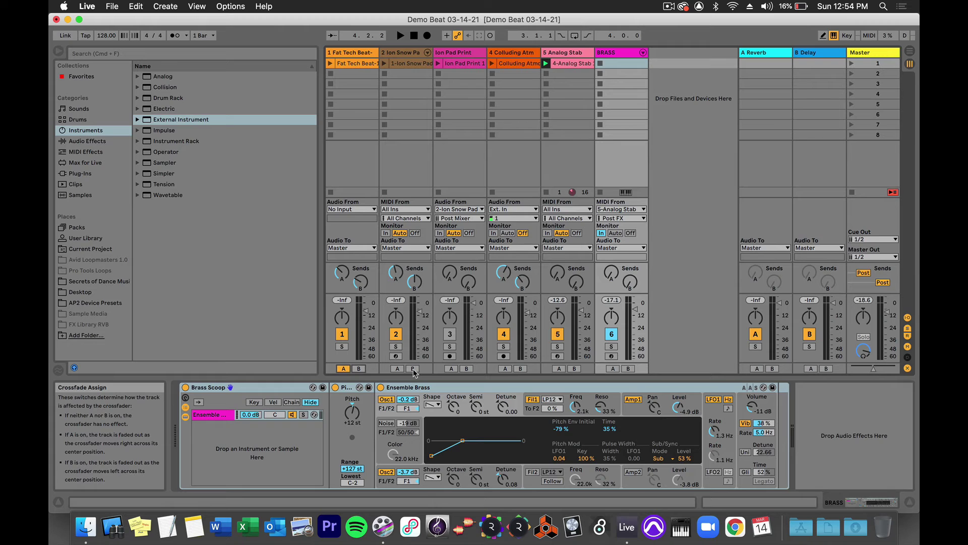
pyautogui.click(413, 369)
pyautogui.click(451, 369)
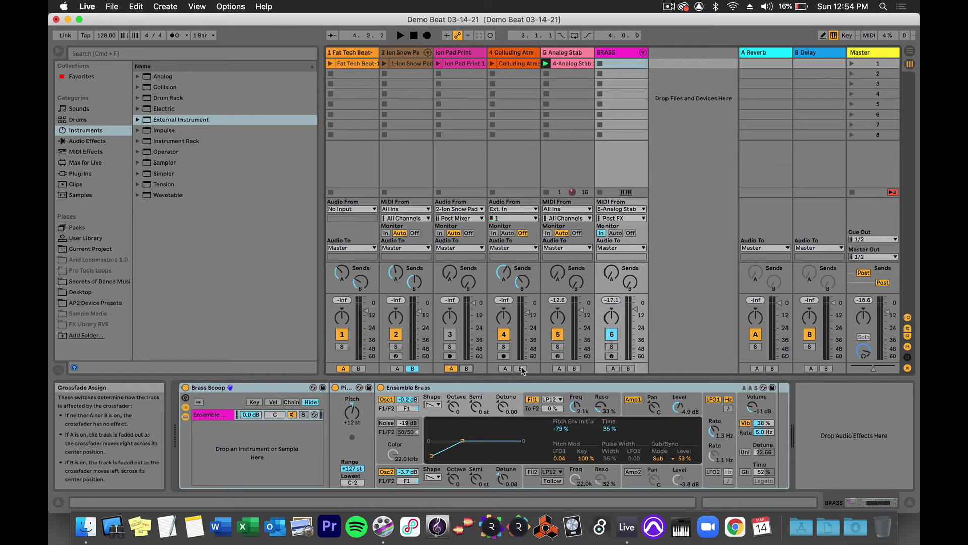
pyautogui.click(521, 369)
pyautogui.click(563, 369)
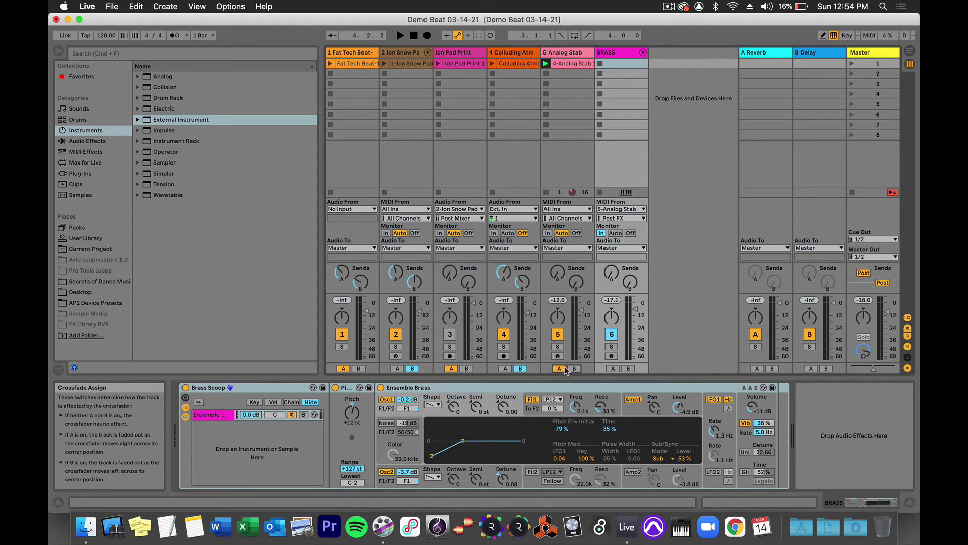
pyautogui.click(628, 368)
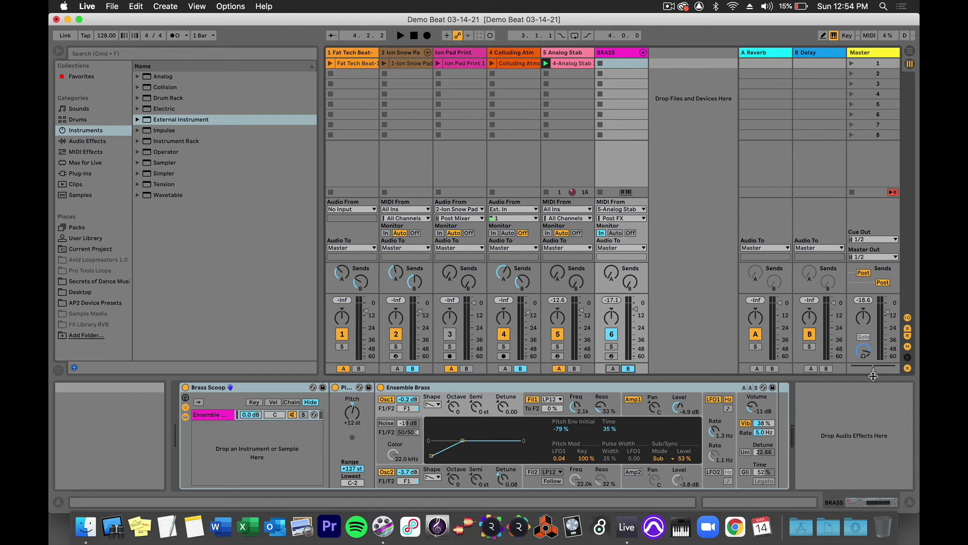
# - Launch scene 1, move the crossfader fully to side A, and activate the Ion Pad Print track
pyautogui.click(851, 64)
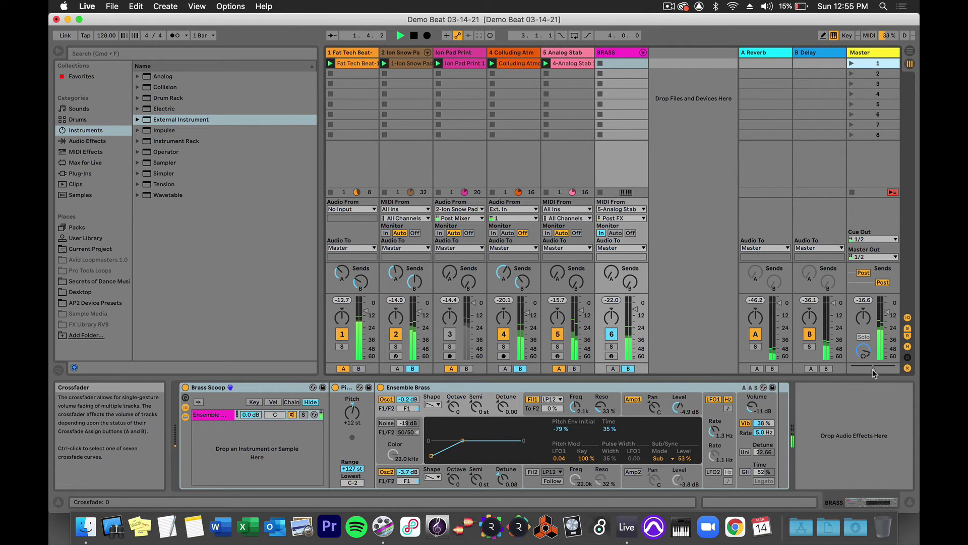
pyautogui.moveTo(873, 368); pyautogui.dragTo(852, 367)
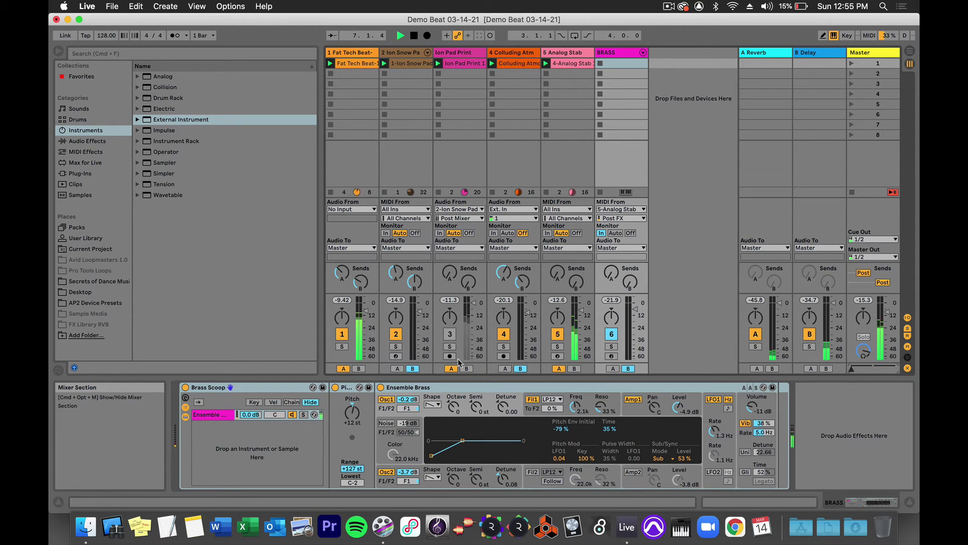
pyautogui.click(450, 333)
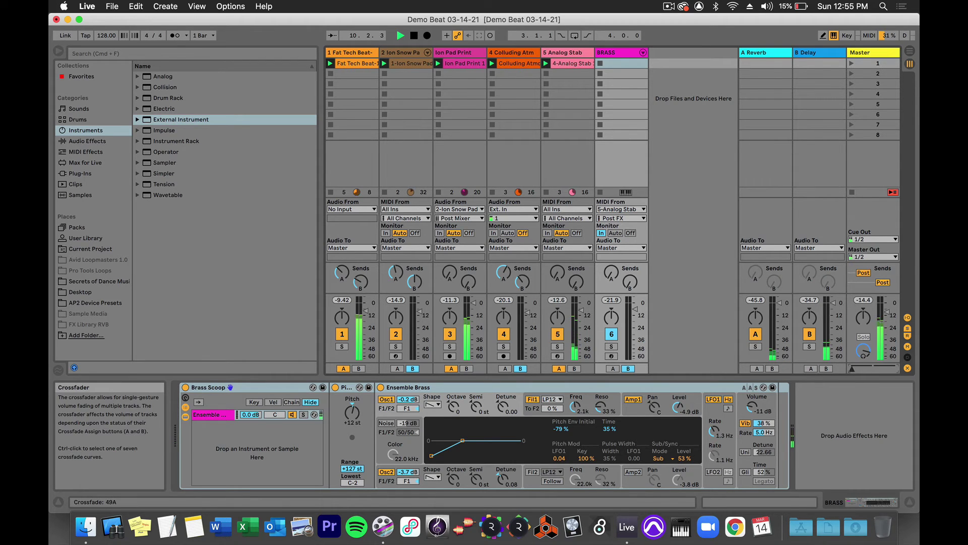
# - Sweep the crossfader gradually over to side B and back to about the centre while the scene plays
pyautogui.moveTo(852, 369); pyautogui.dragTo(868, 368)
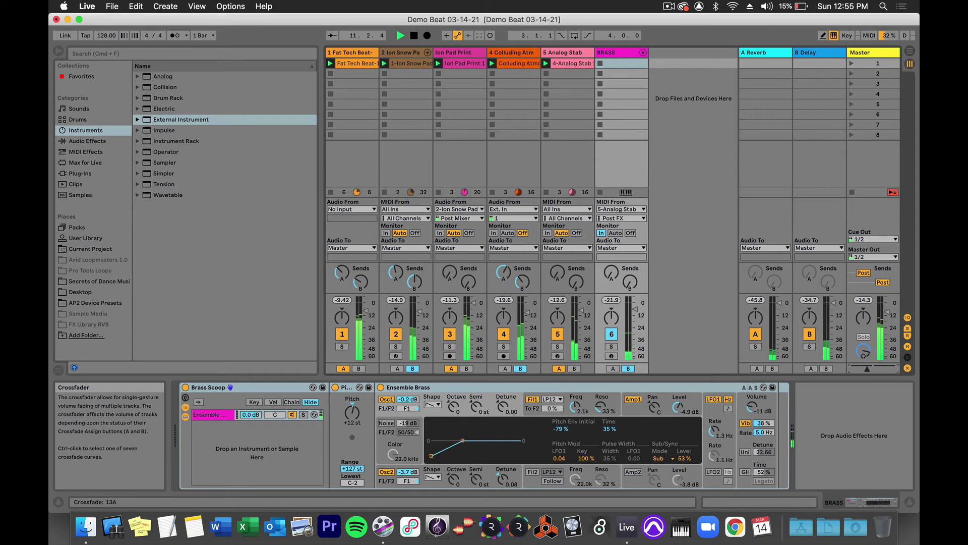
pyautogui.moveTo(868, 368); pyautogui.dragTo(893, 368)
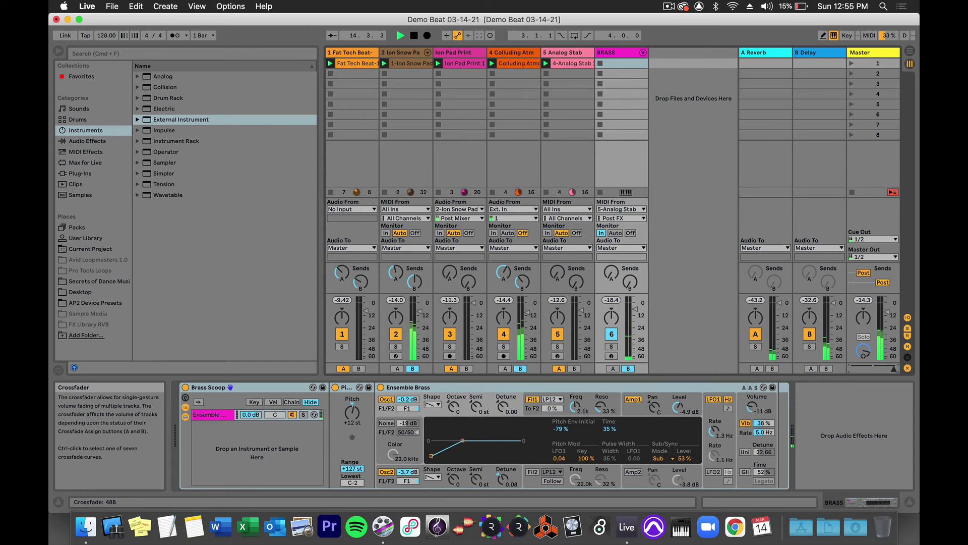
pyautogui.moveTo(893, 369); pyautogui.dragTo(885, 368)
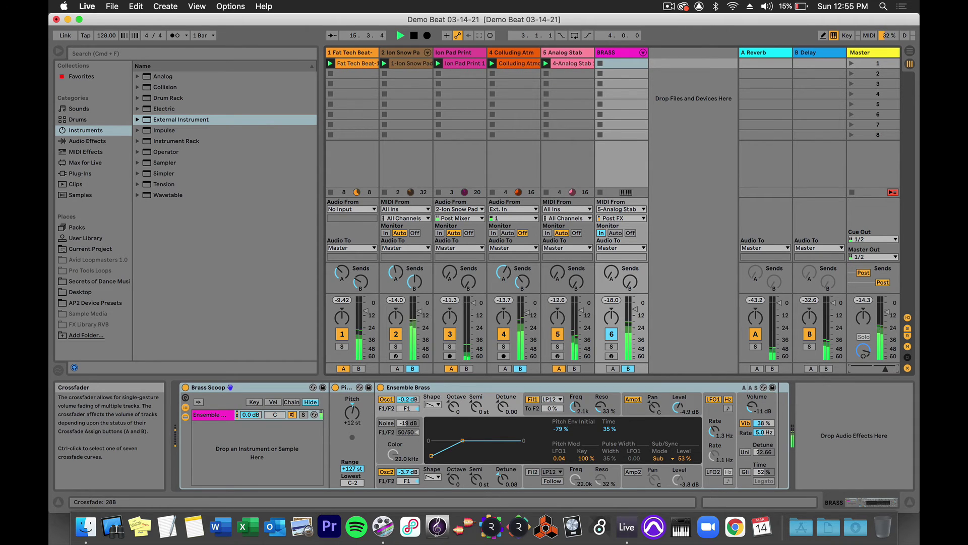
pyautogui.moveTo(885, 368); pyautogui.dragTo(873, 369)
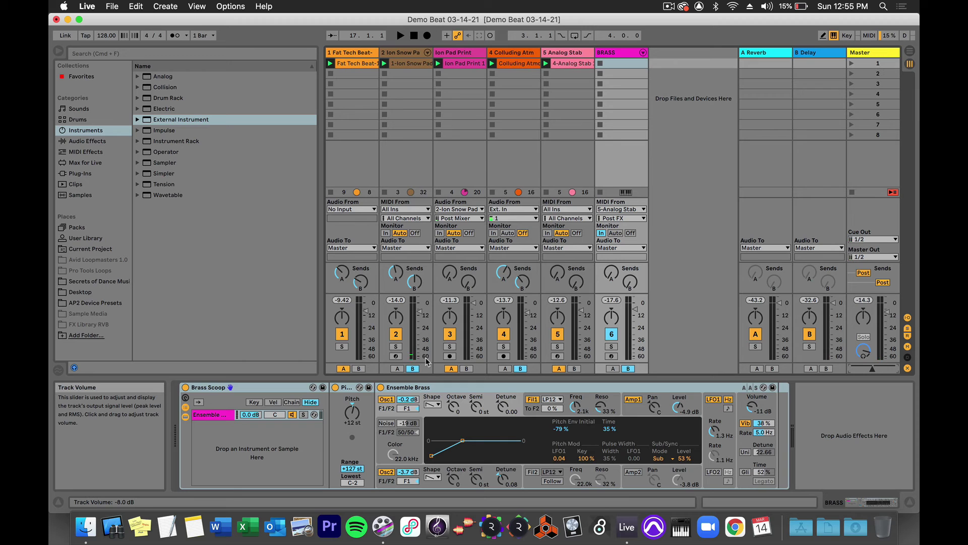
# - Remove the B crossfade assignments from tracks 2, 4 and BRASS, and recentre the crossfader
pyautogui.click(413, 368)
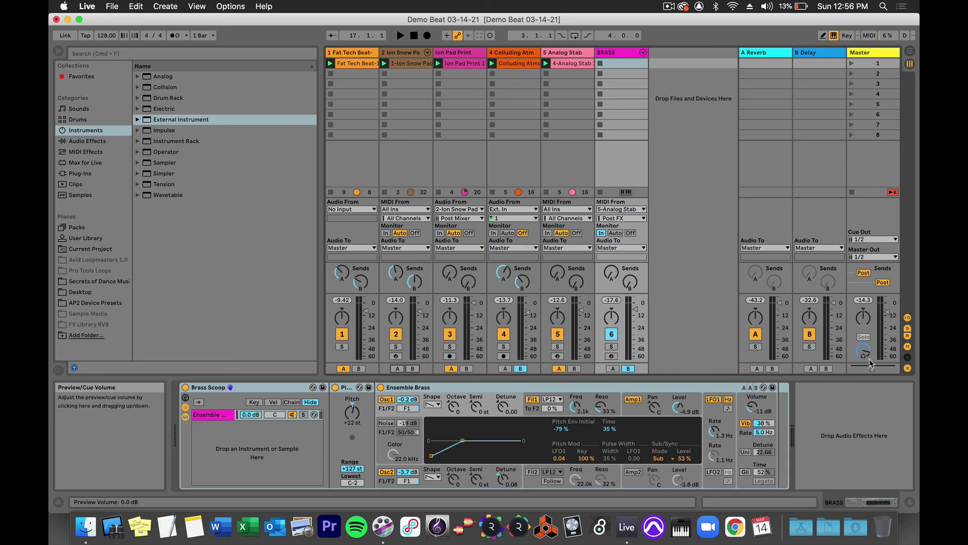
pyautogui.moveTo(873, 368)
pyautogui.mouseDown()
pyautogui.moveTo(884, 369)
pyautogui.moveTo(860, 368)
pyautogui.moveTo(876, 369)
pyautogui.mouseUp()
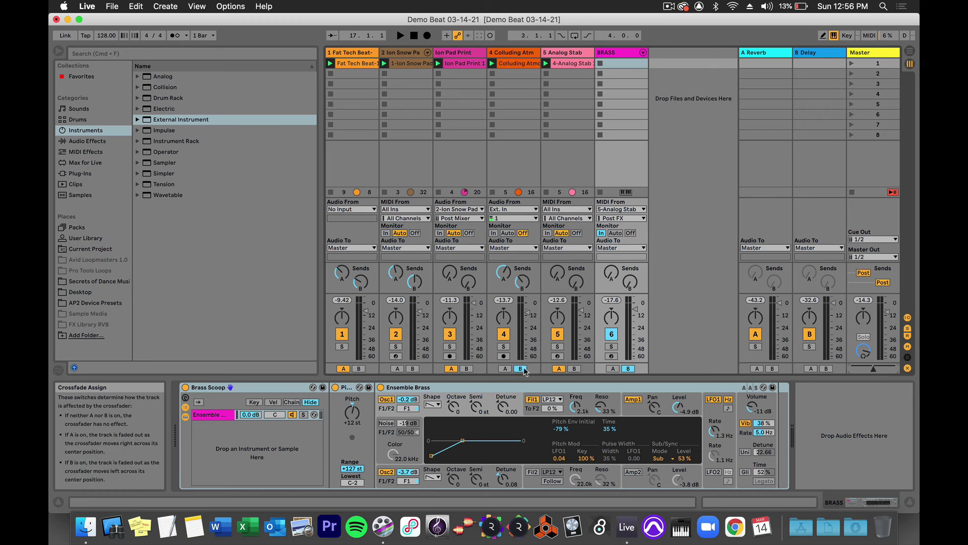
pyautogui.click(628, 369)
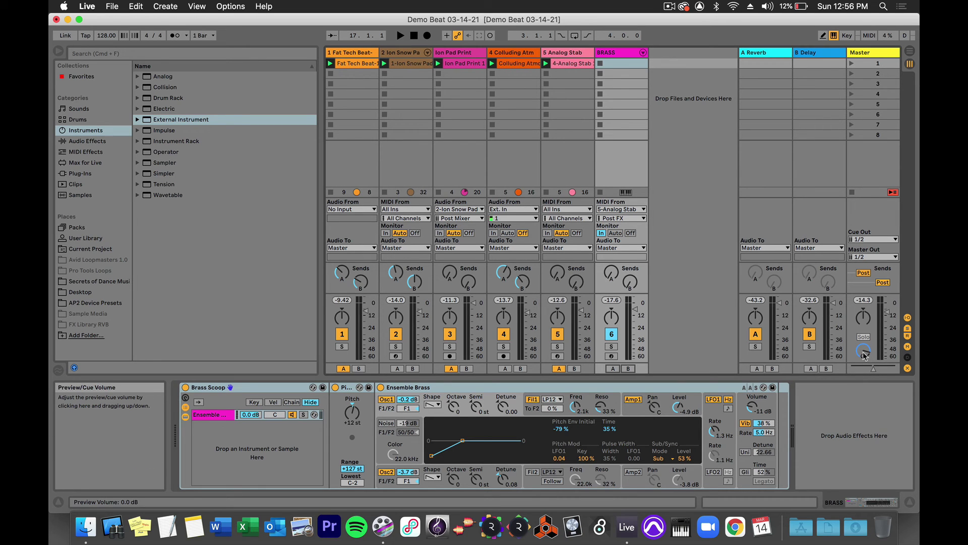
# - Lower the Preview/Cue volume to about -20 dB and preview the Limette f4.aif sample in the browser
pyautogui.moveTo(863, 353)
pyautogui.mouseDown()
pyautogui.moveTo(863, 383)
pyautogui.moveTo(863, 365)
pyautogui.mouseUp()
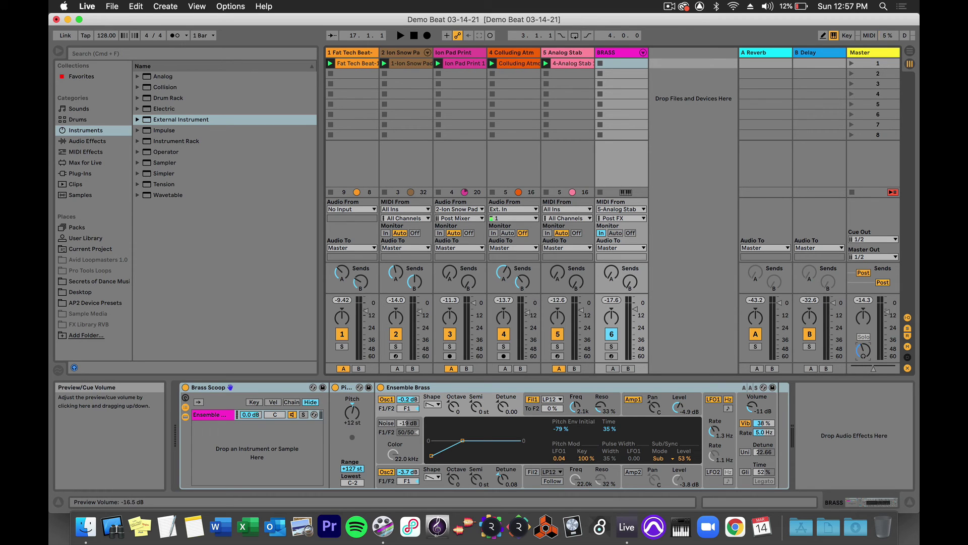
pyautogui.click(91, 143)
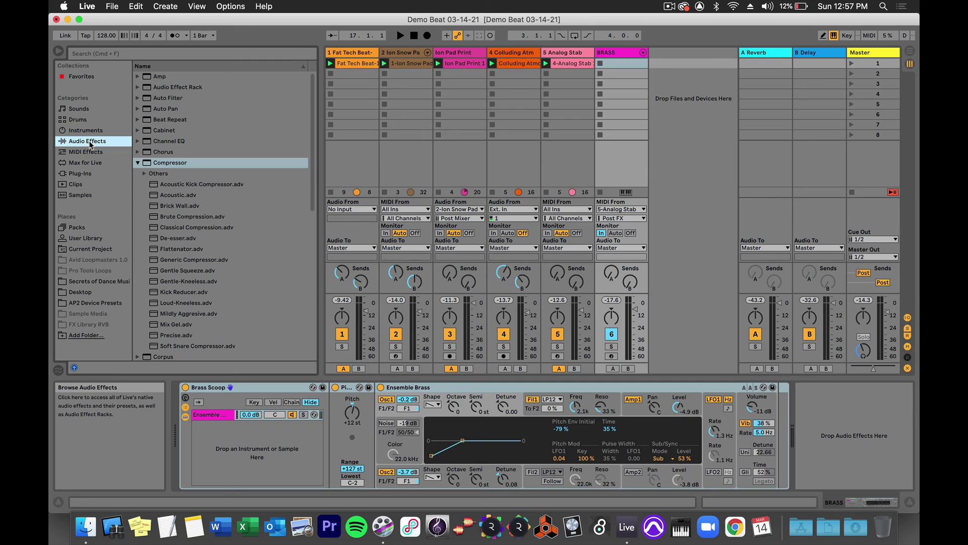
pyautogui.click(81, 196)
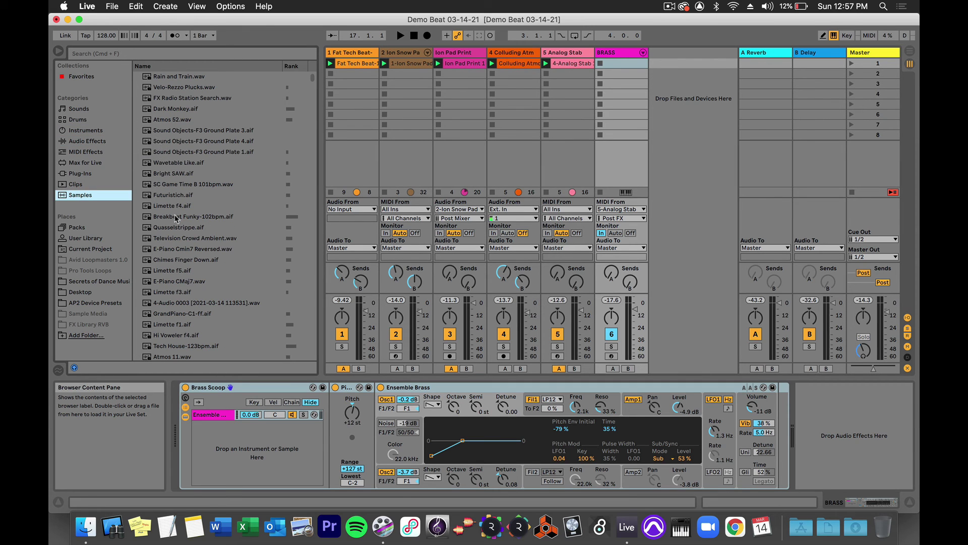
pyautogui.click(864, 350)
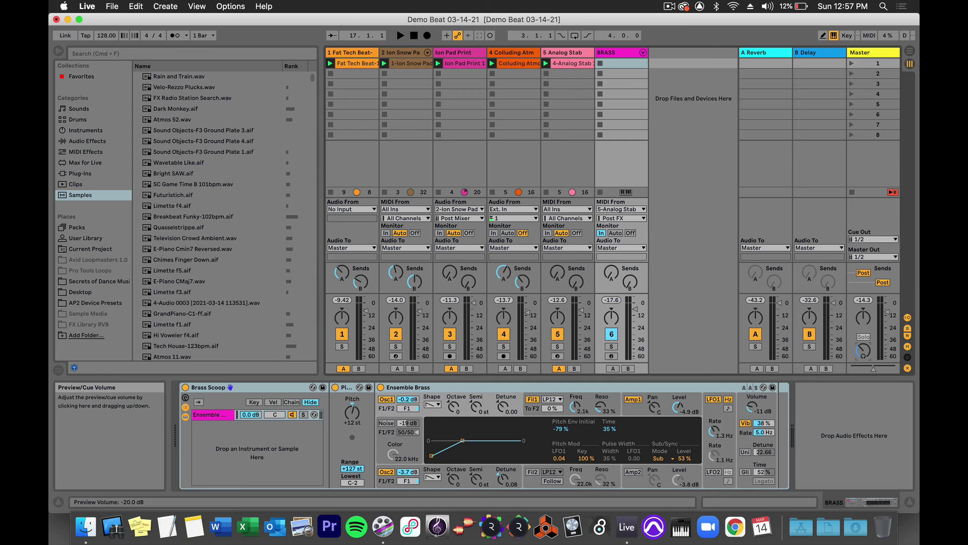
pyautogui.click(175, 206)
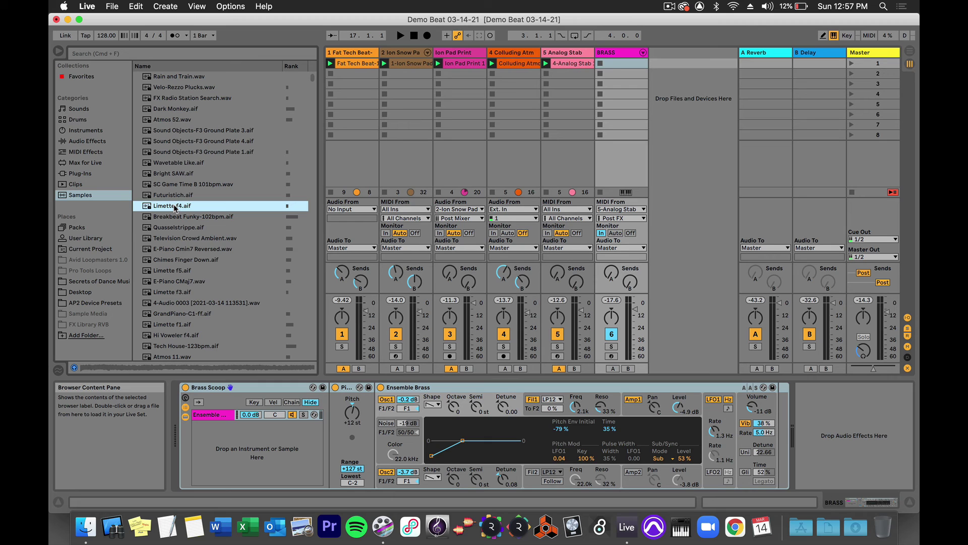
# - Play the set with the metronome enabled and adjust its loudness with the Preview/Cue volume to about -18.5 dB
pyautogui.click(175, 35)
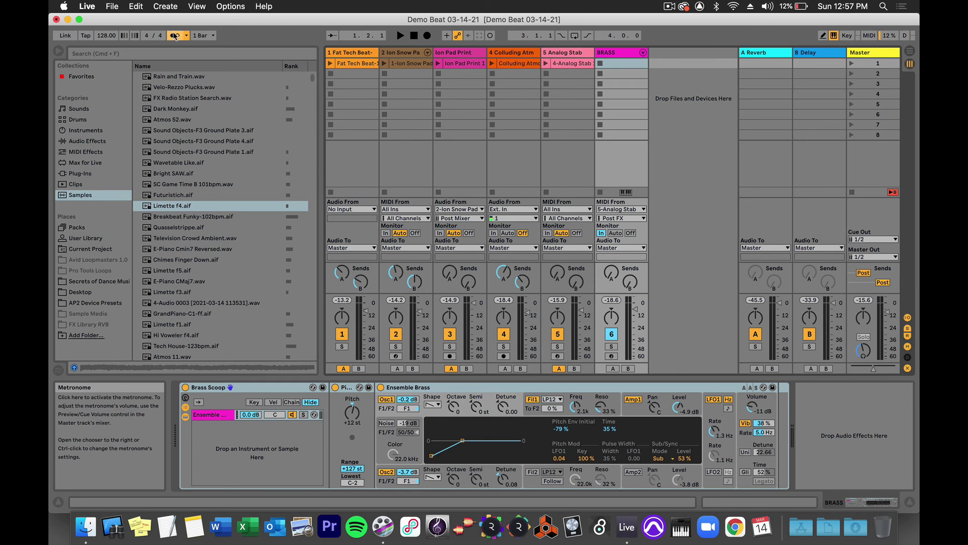
pyautogui.press('space')
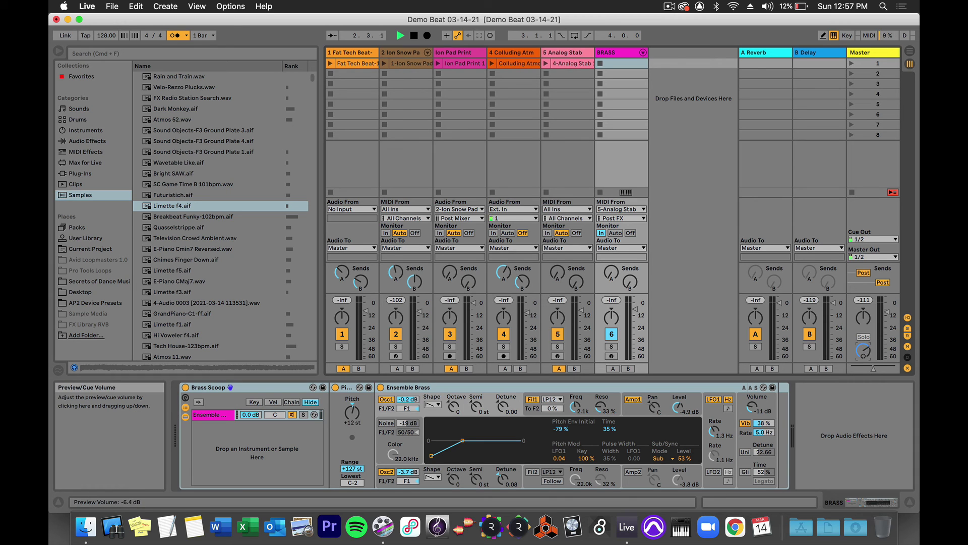
pyautogui.moveTo(864, 349); pyautogui.dragTo(863, 360)
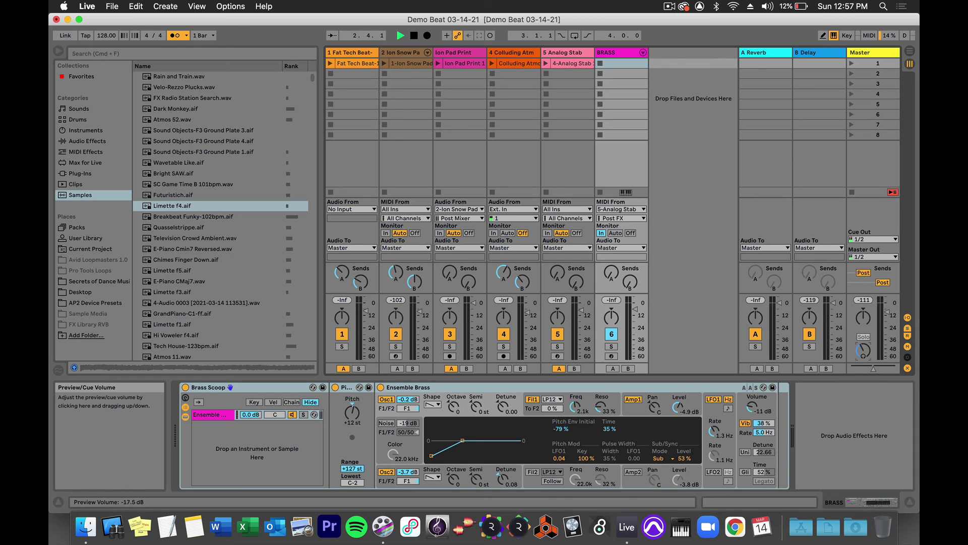
# - Route the Master track's Cue Out to 3/4, and return it to 1/2
pyautogui.click(867, 240)
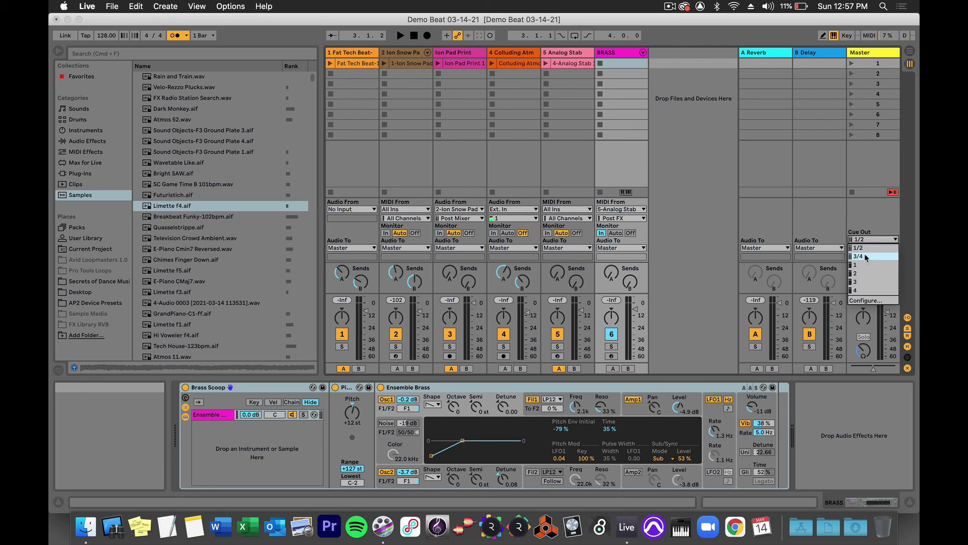
pyautogui.click(866, 257)
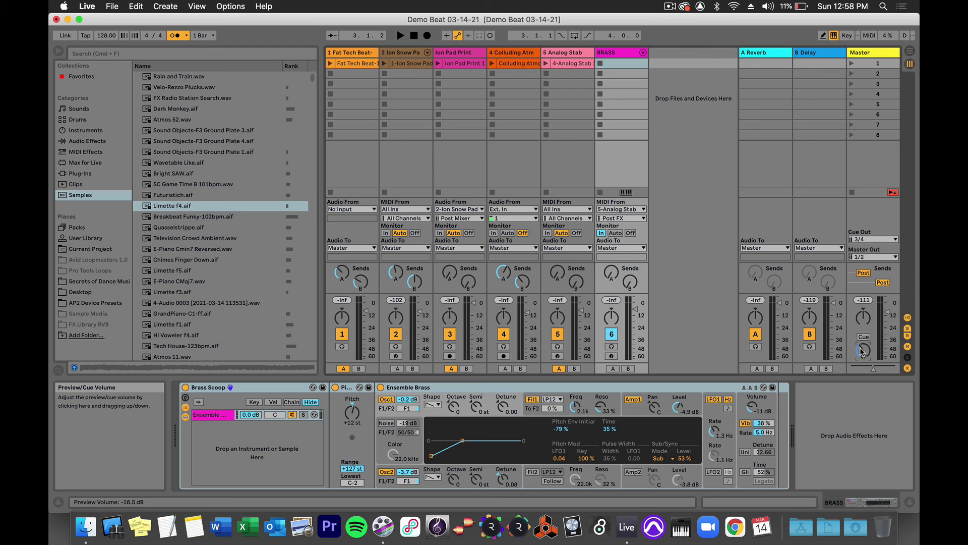
pyautogui.click(869, 242)
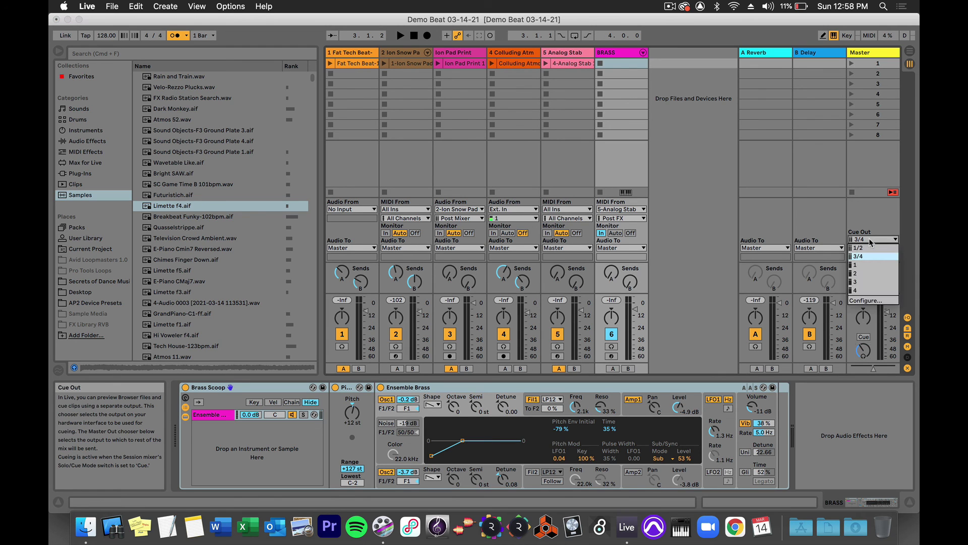
pyautogui.click(867, 251)
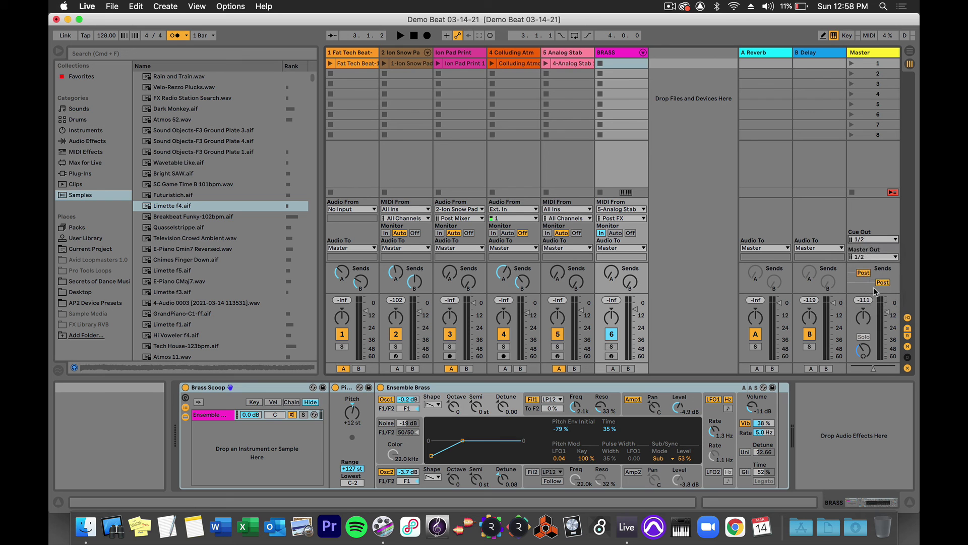